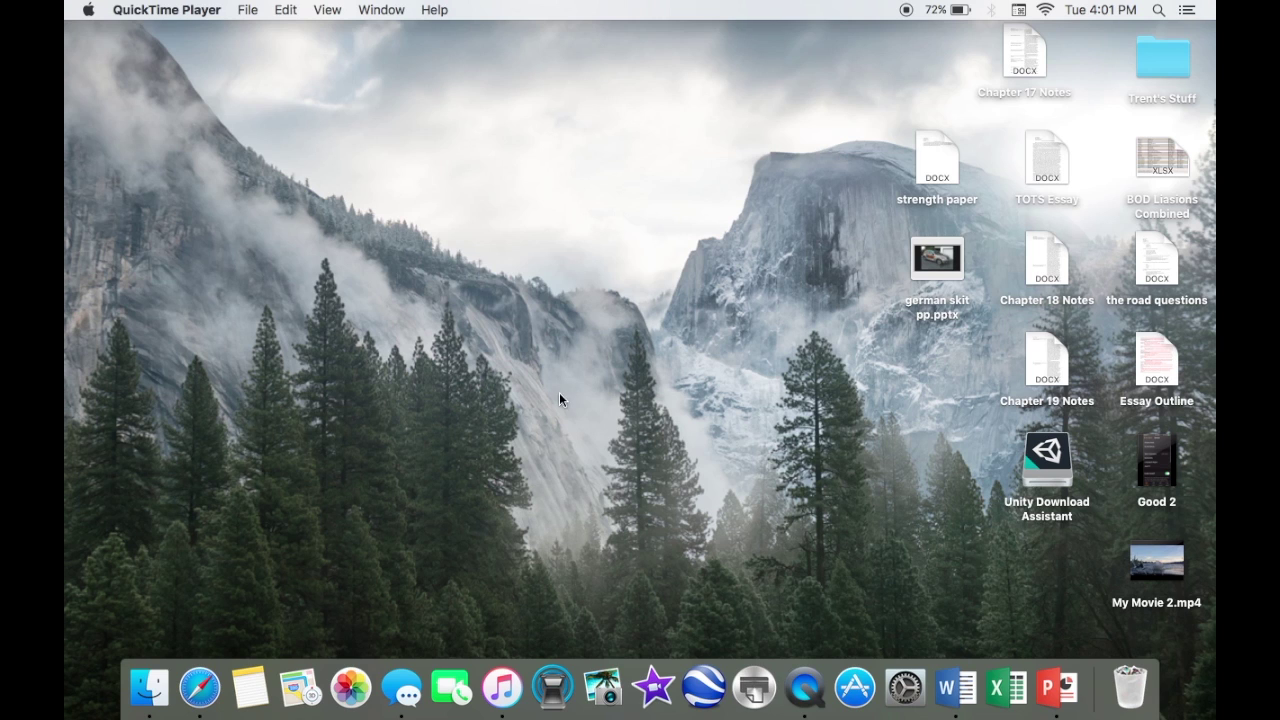
Step: Open iTunes, enable photo syncing for the connected iPhone, and choose Photos as the source to copy from
click(507, 686)
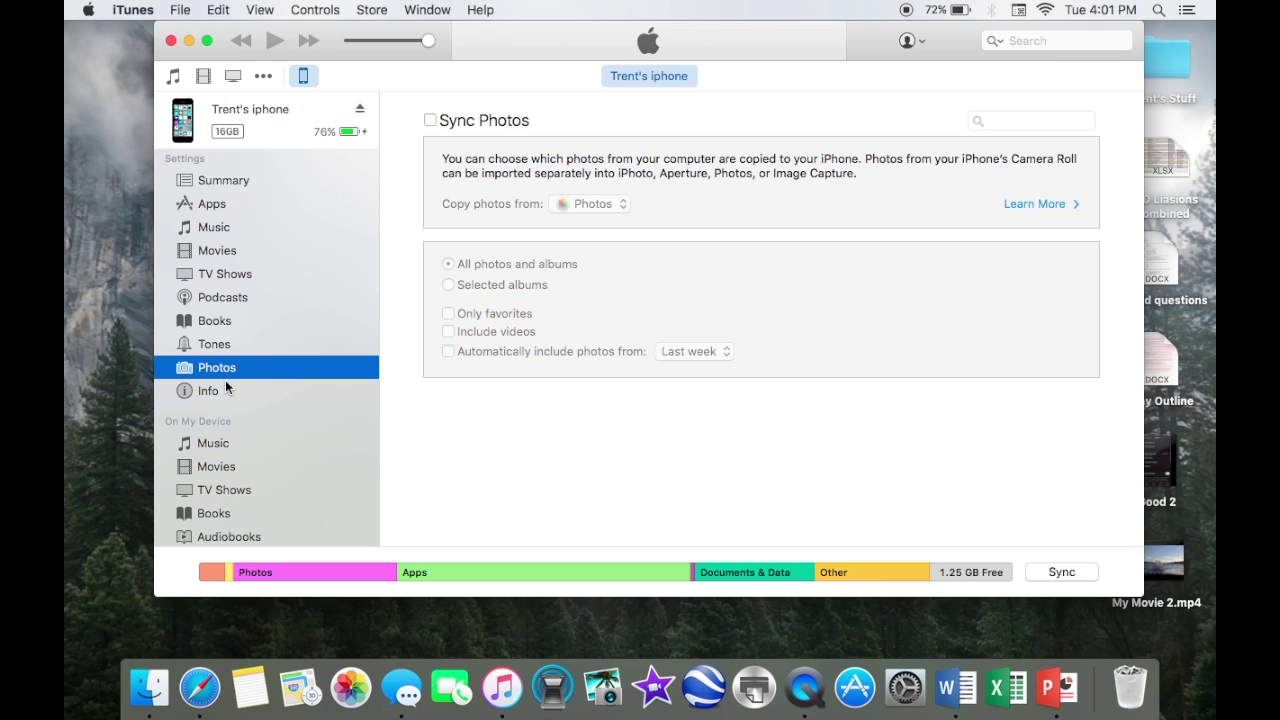
click(431, 121)
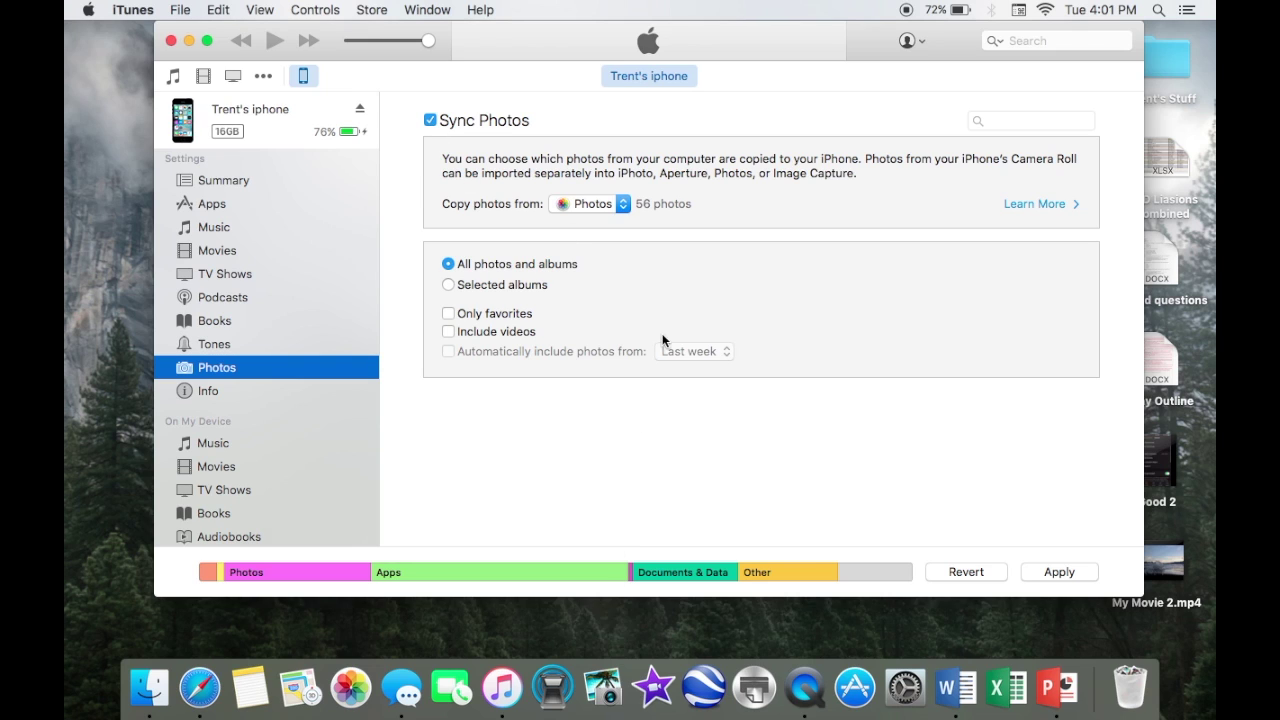
click(624, 206)
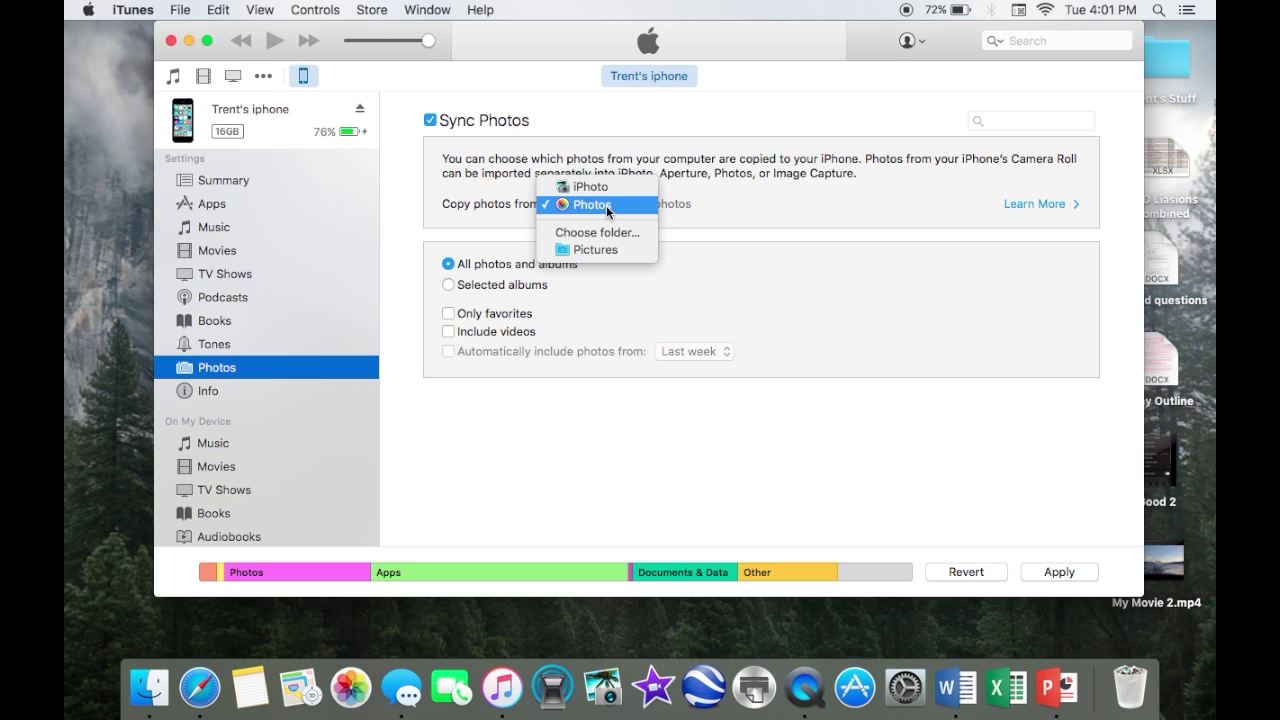
click(606, 205)
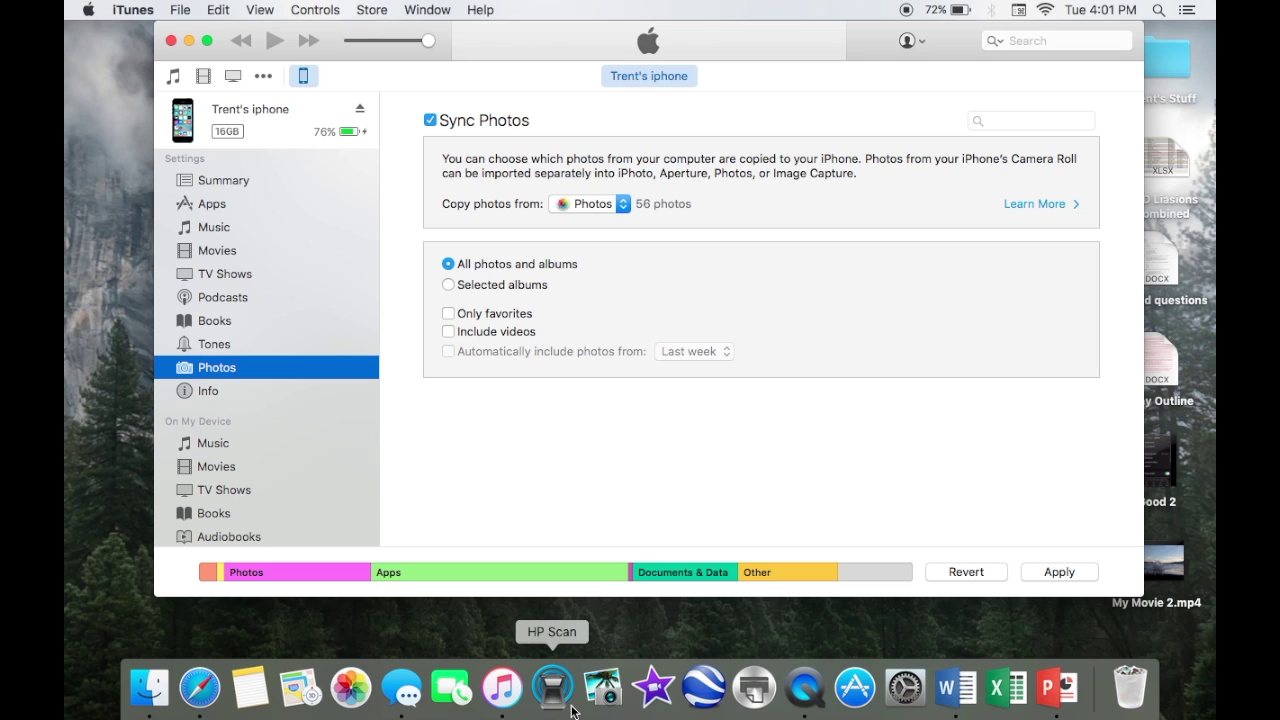
Step: Switch to the Photos app on the Mac and bring up the Pike National Forest photos from Sep 18
click(355, 695)
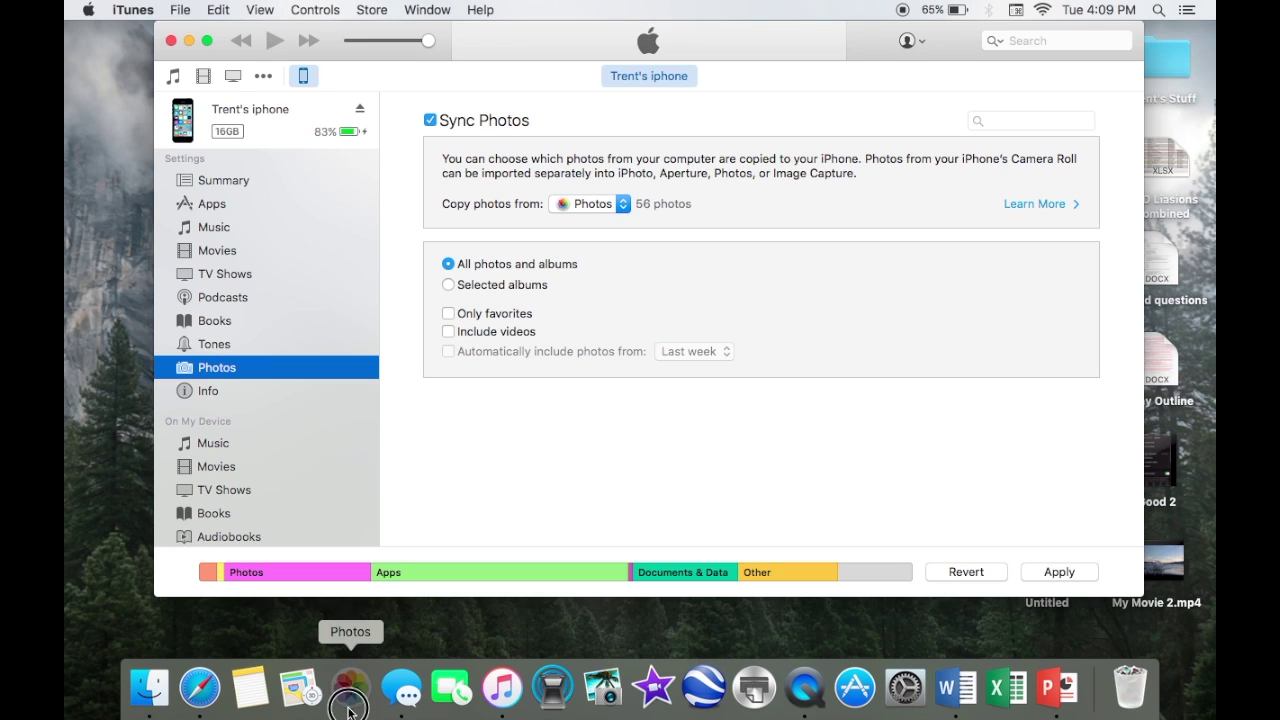
click(352, 690)
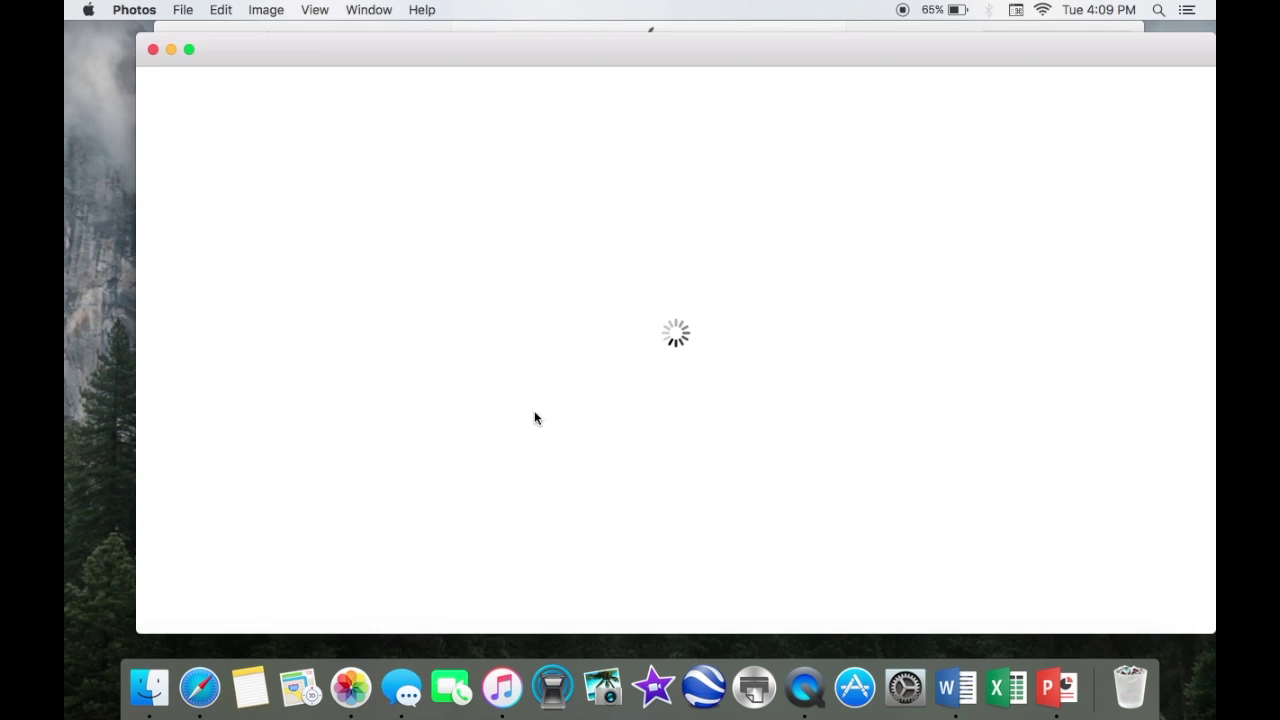
scroll(534, 418, down, 1)
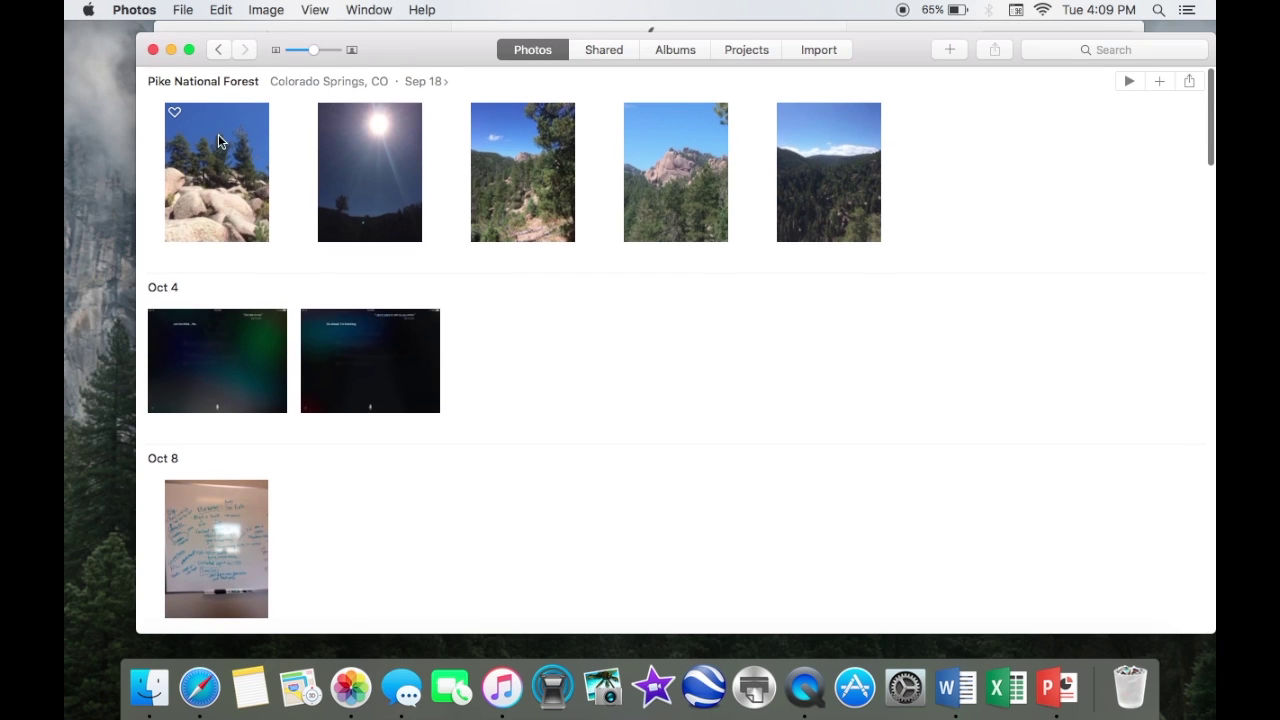
Step: Try a continuous range selection from the first Pike National Forest photo to the second Oct 4 photo, then clear it
click(229, 165)
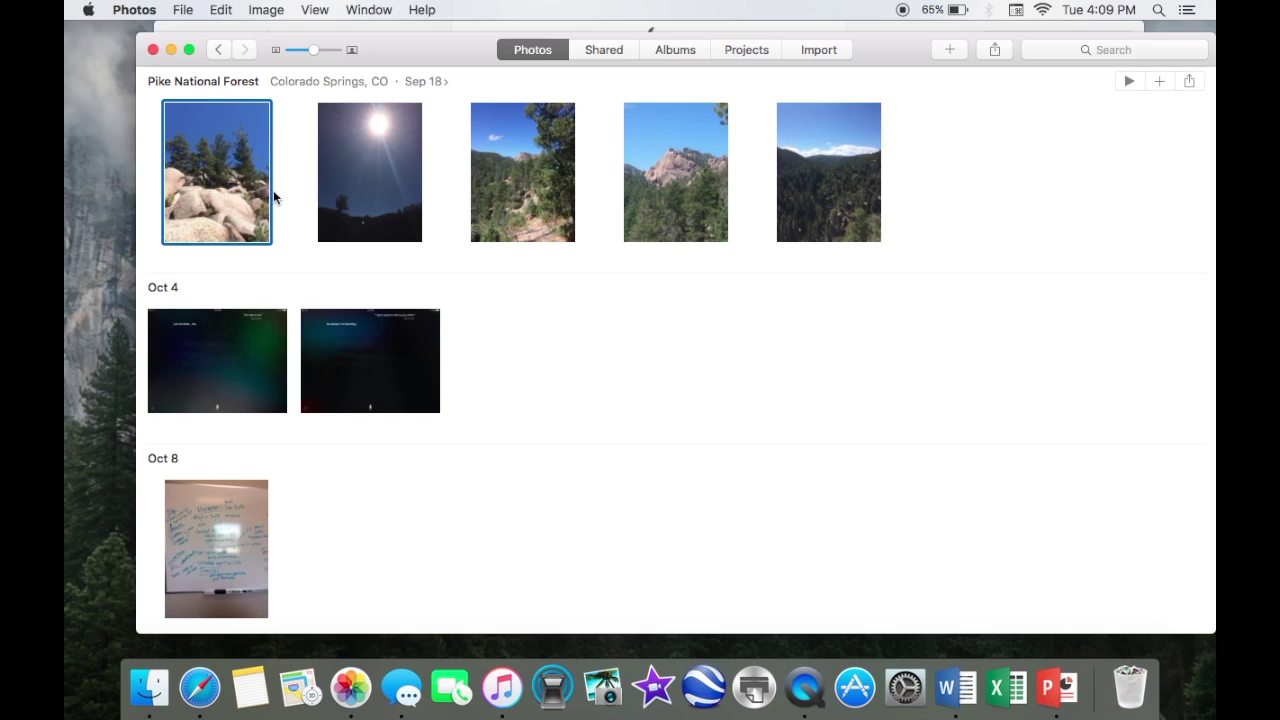
shift+click(369, 364)
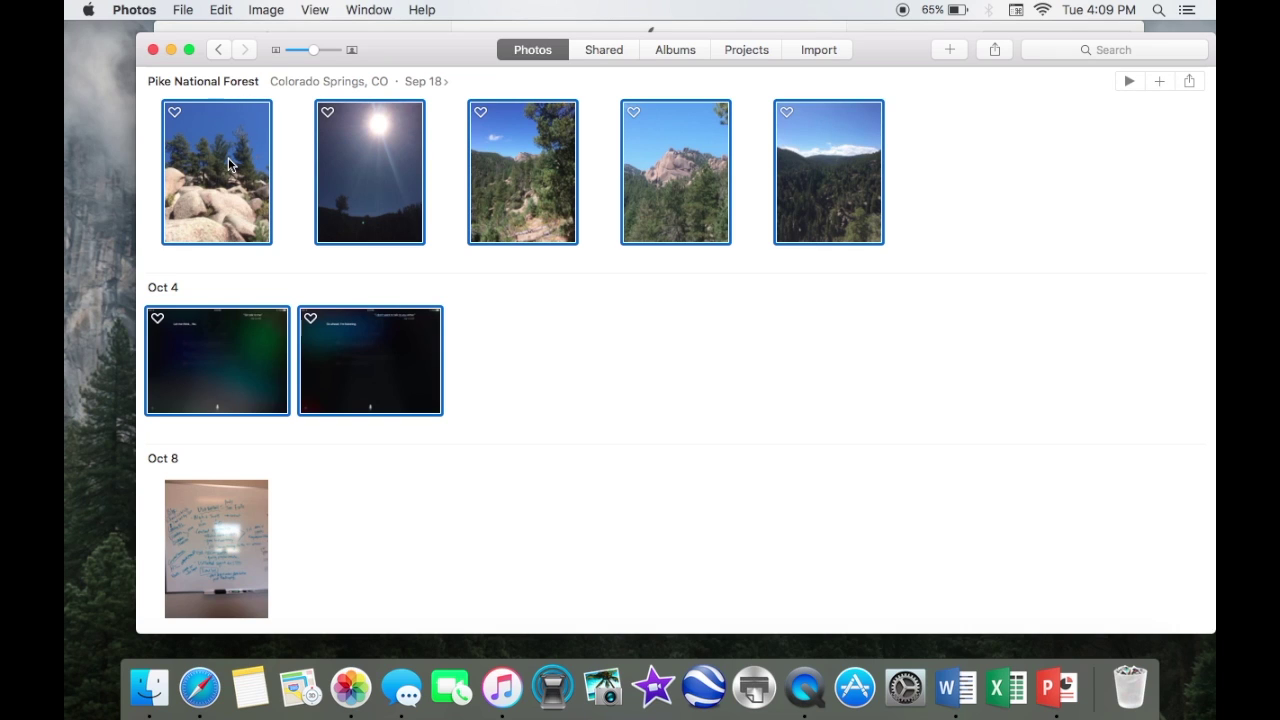
click(220, 518)
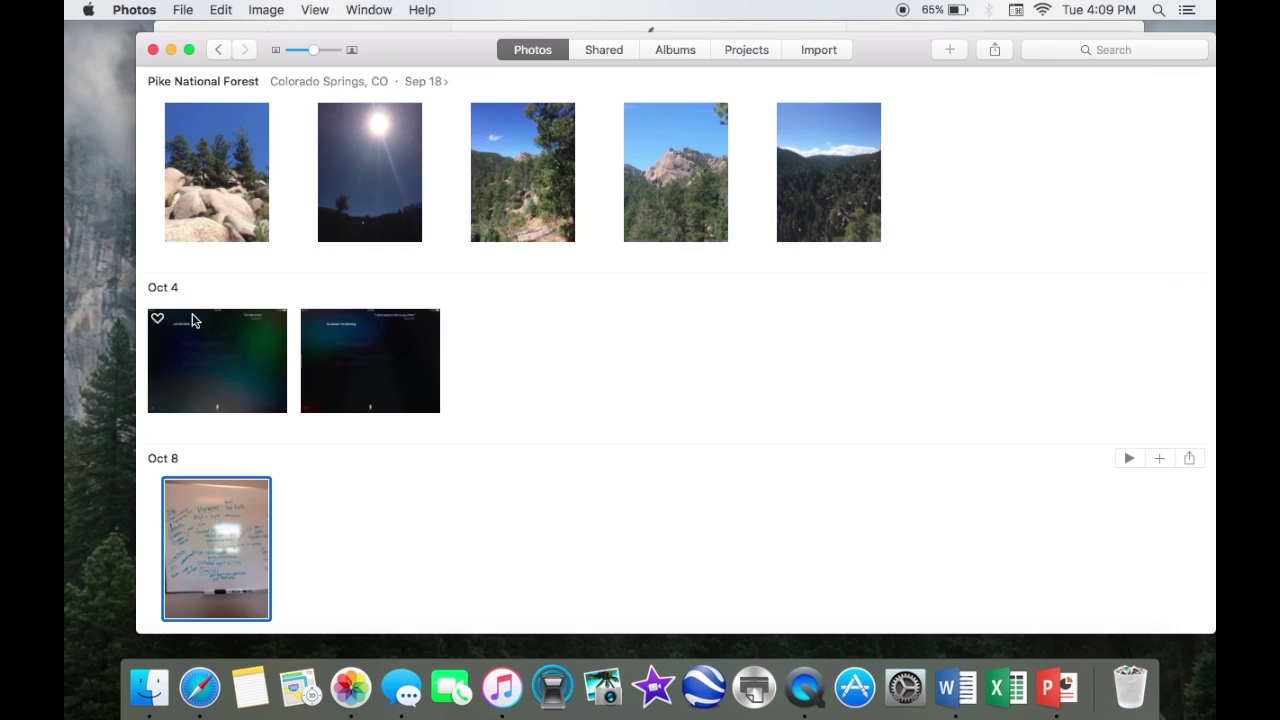
click(178, 203)
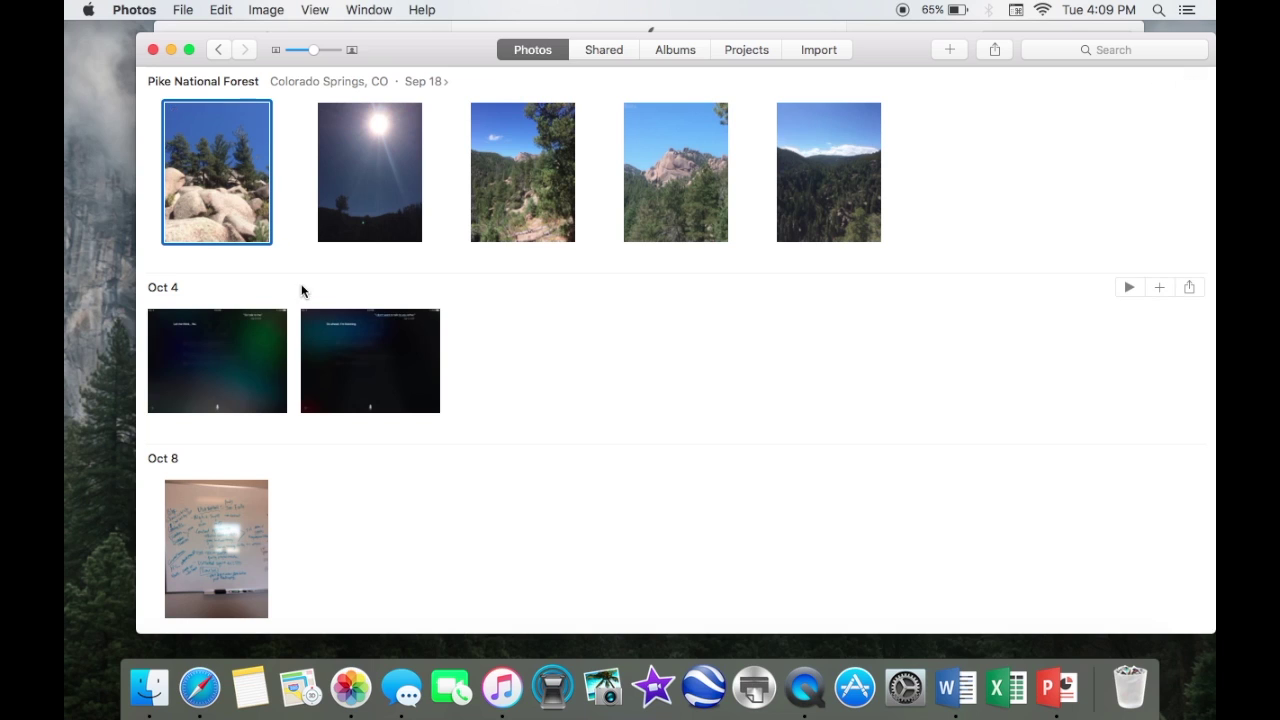
shift+click(357, 371)
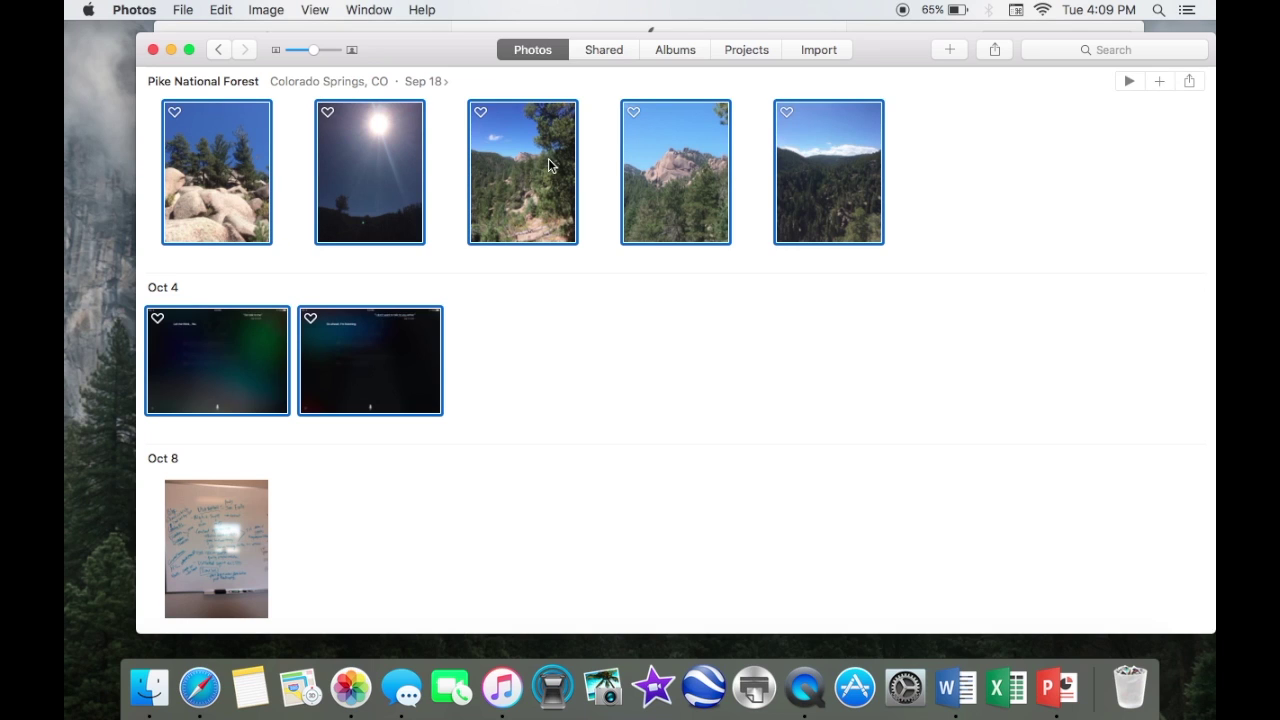
click(211, 524)
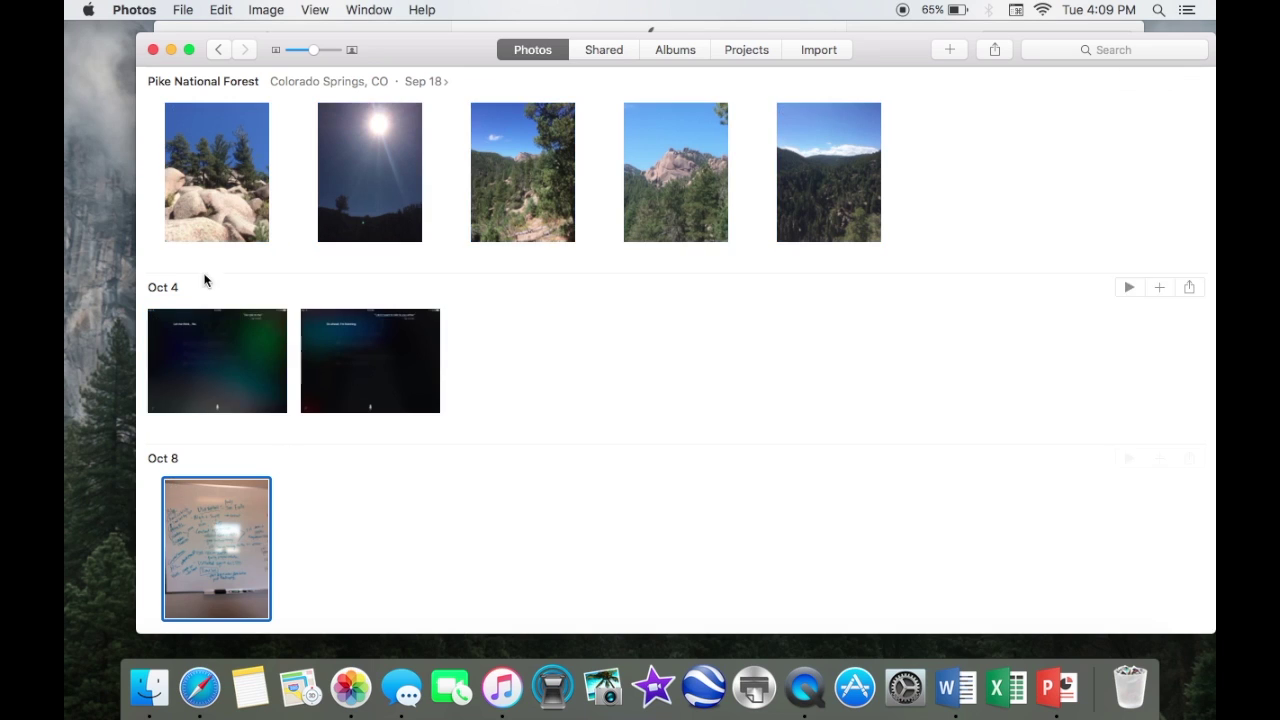
Step: Try selecting individual photos: the first three Pike National Forest photos, the second Oct 4 image and the Oct 8 whiteboard
click(217, 216)
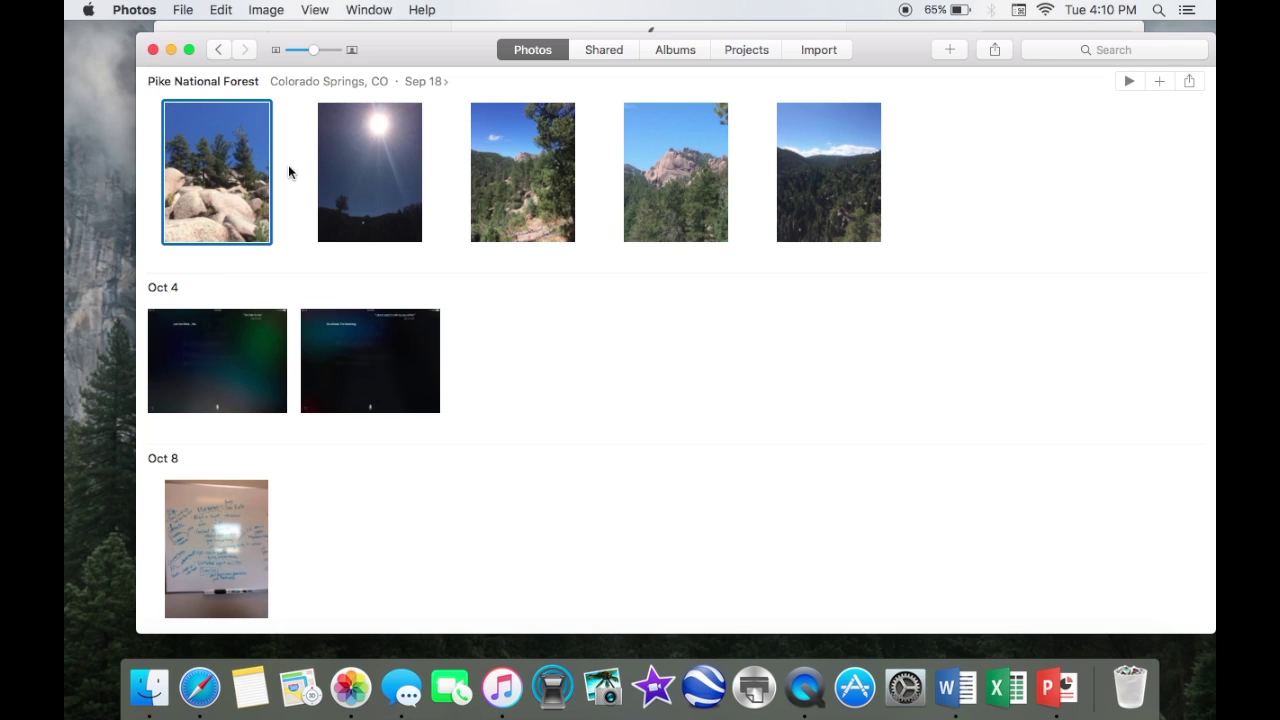
super+click(323, 157)
super+click(544, 174)
super+click(404, 350)
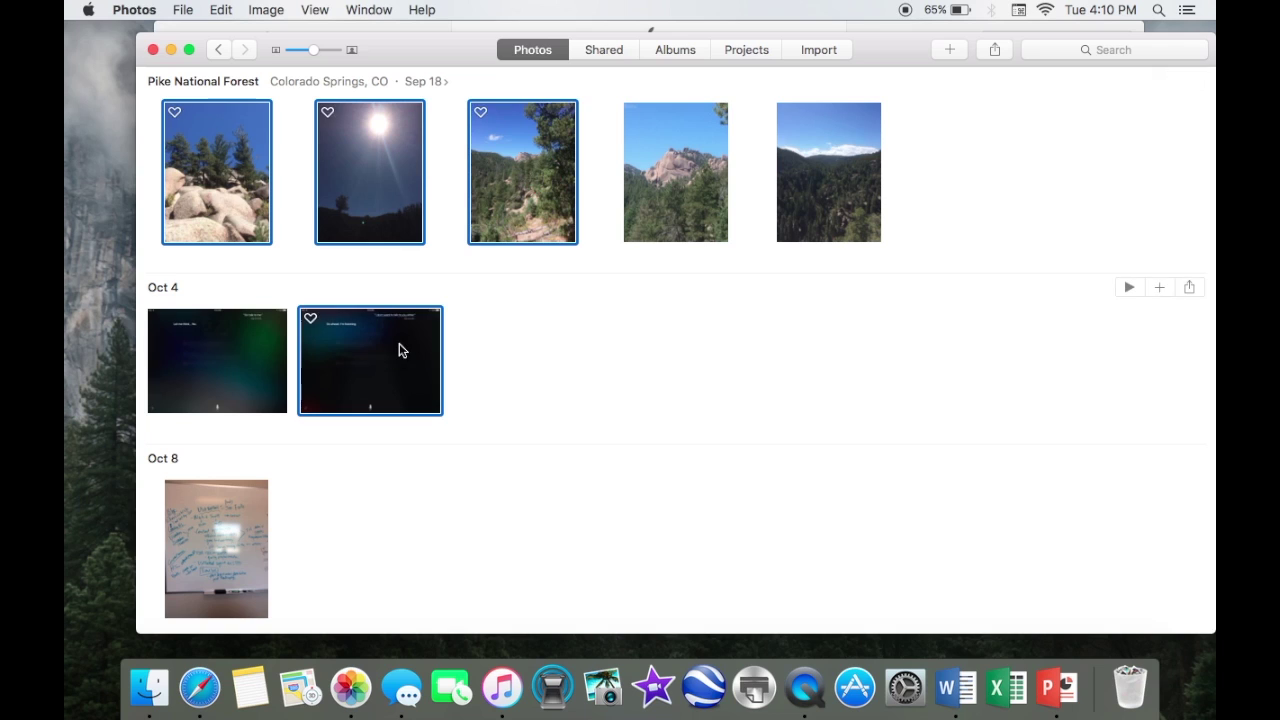
super+click(241, 541)
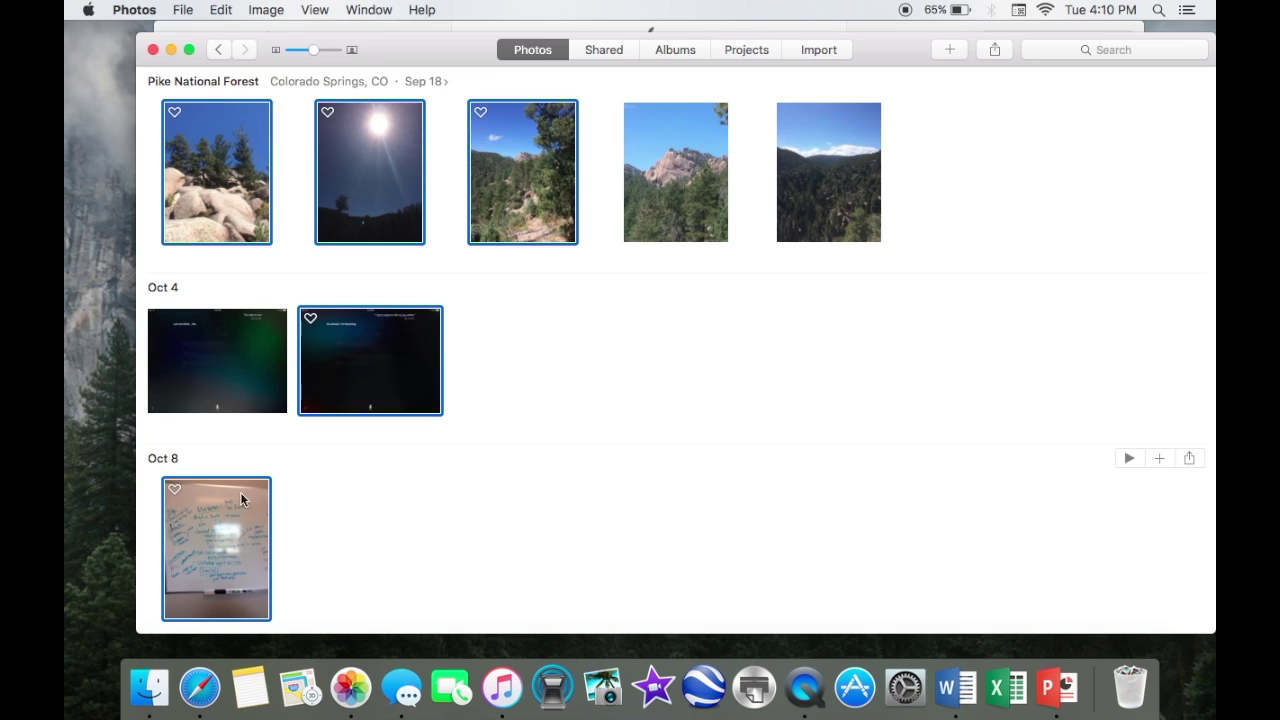
click(248, 340)
Step: Add all five Pike National Forest photos to a new album named outdoors
click(246, 232)
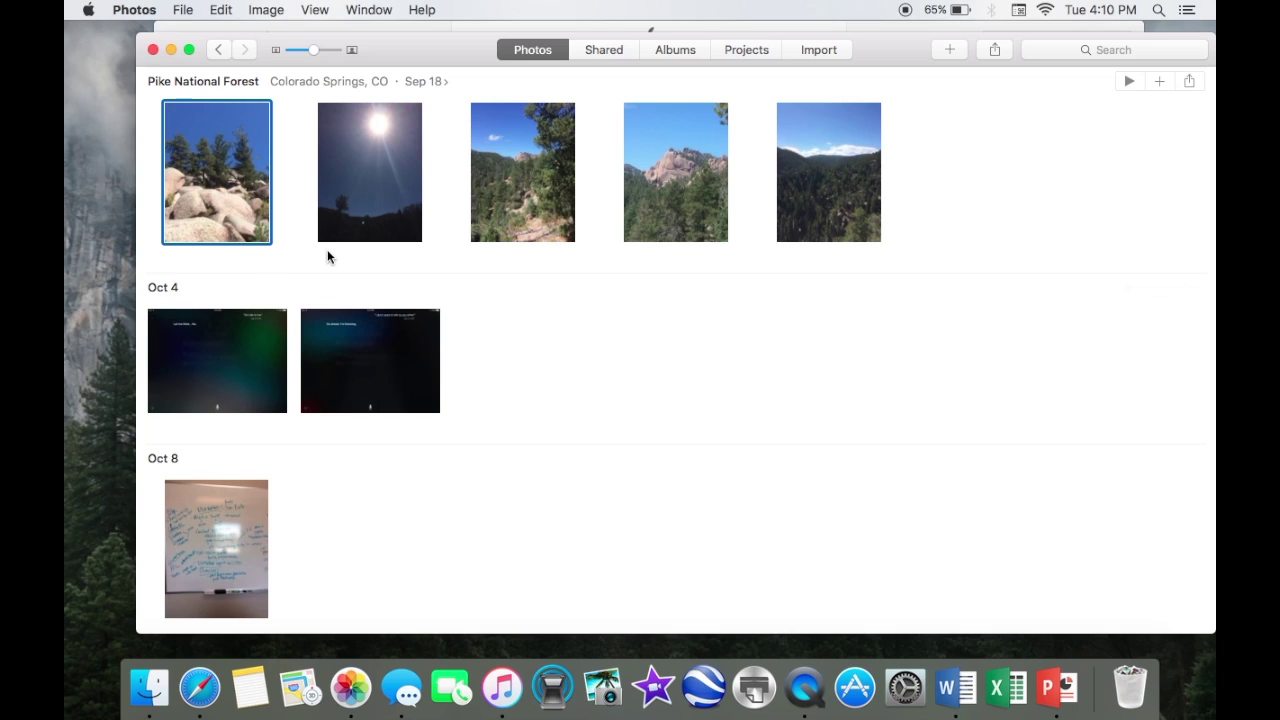
super+click(375, 190)
super+click(517, 183)
super+click(711, 206)
super+click(793, 214)
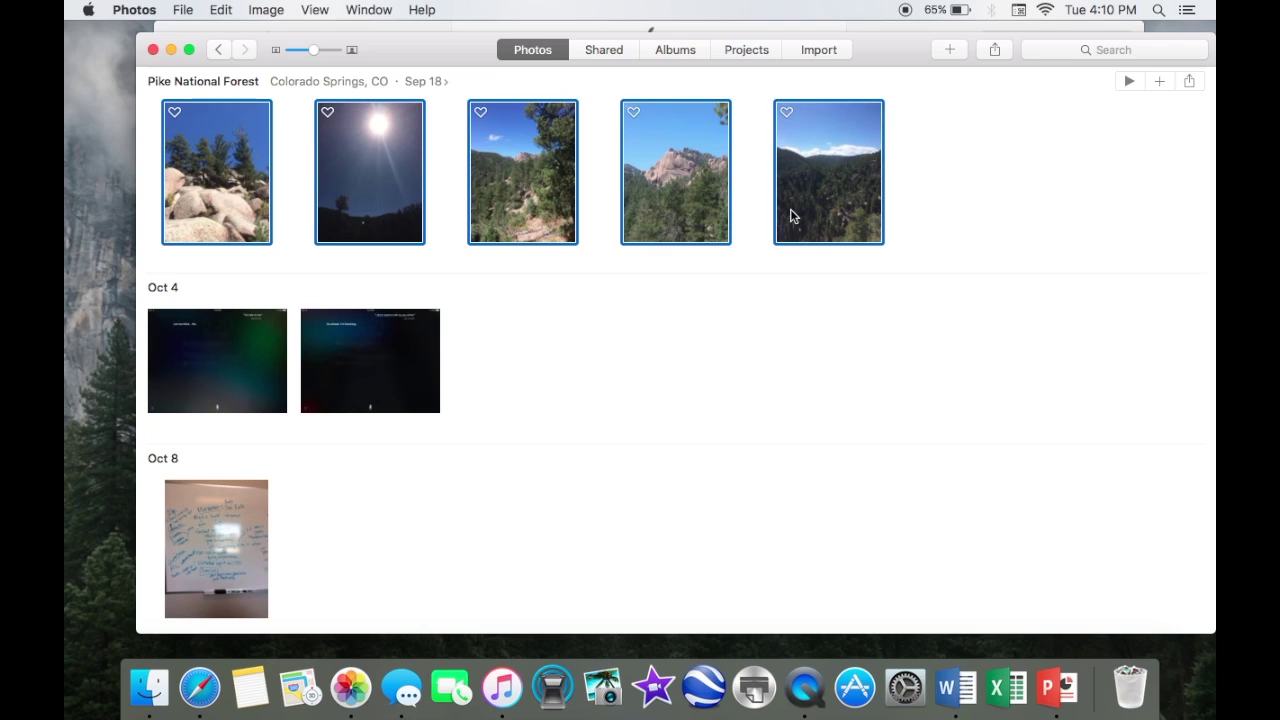
click(949, 51)
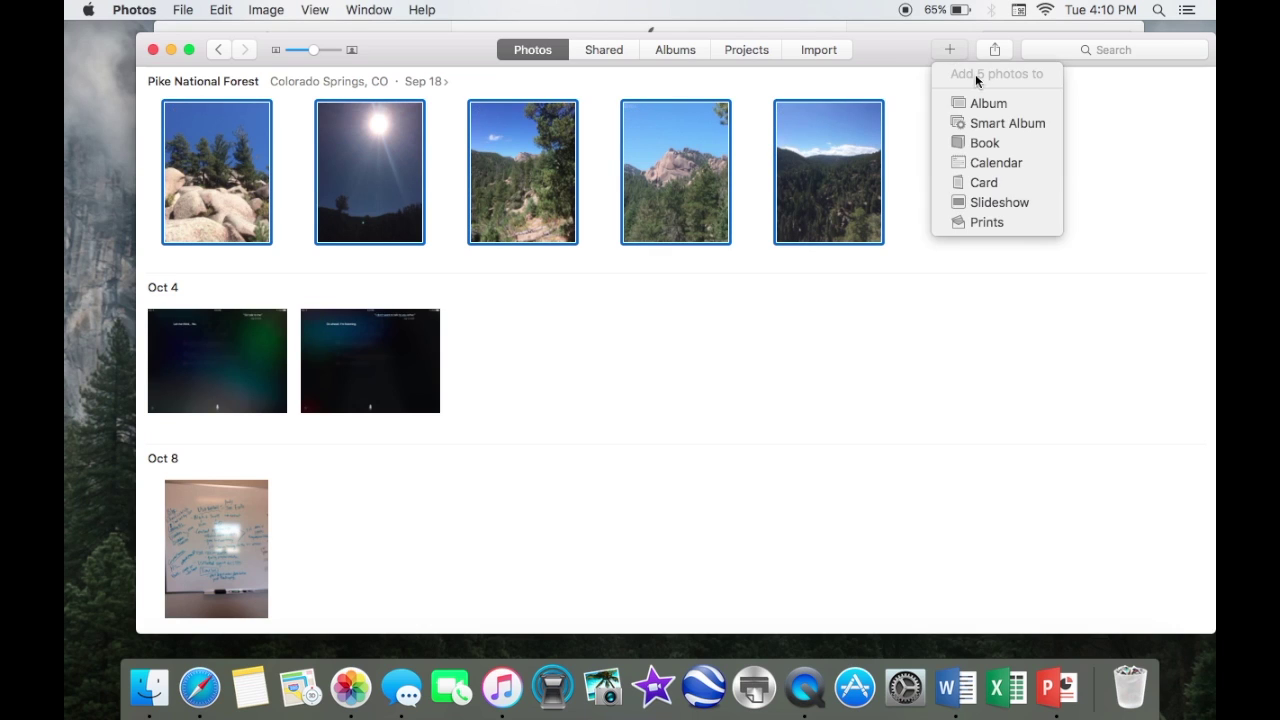
click(998, 103)
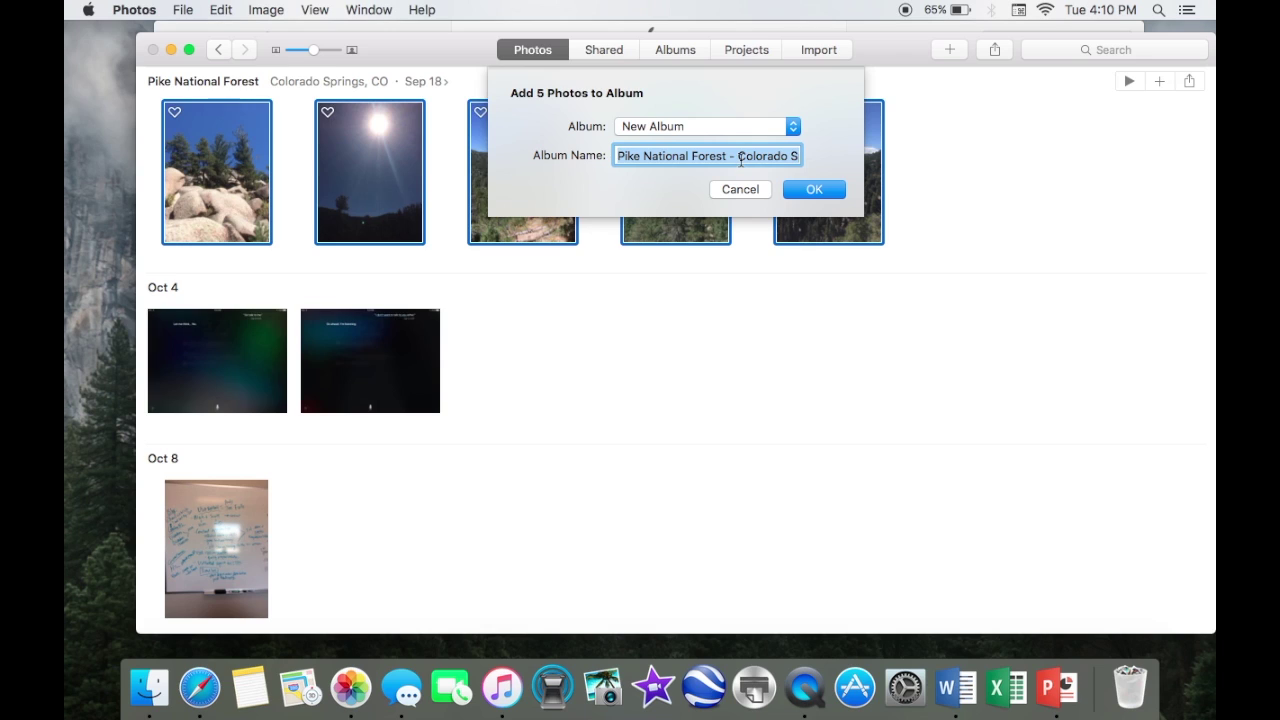
text(ou)
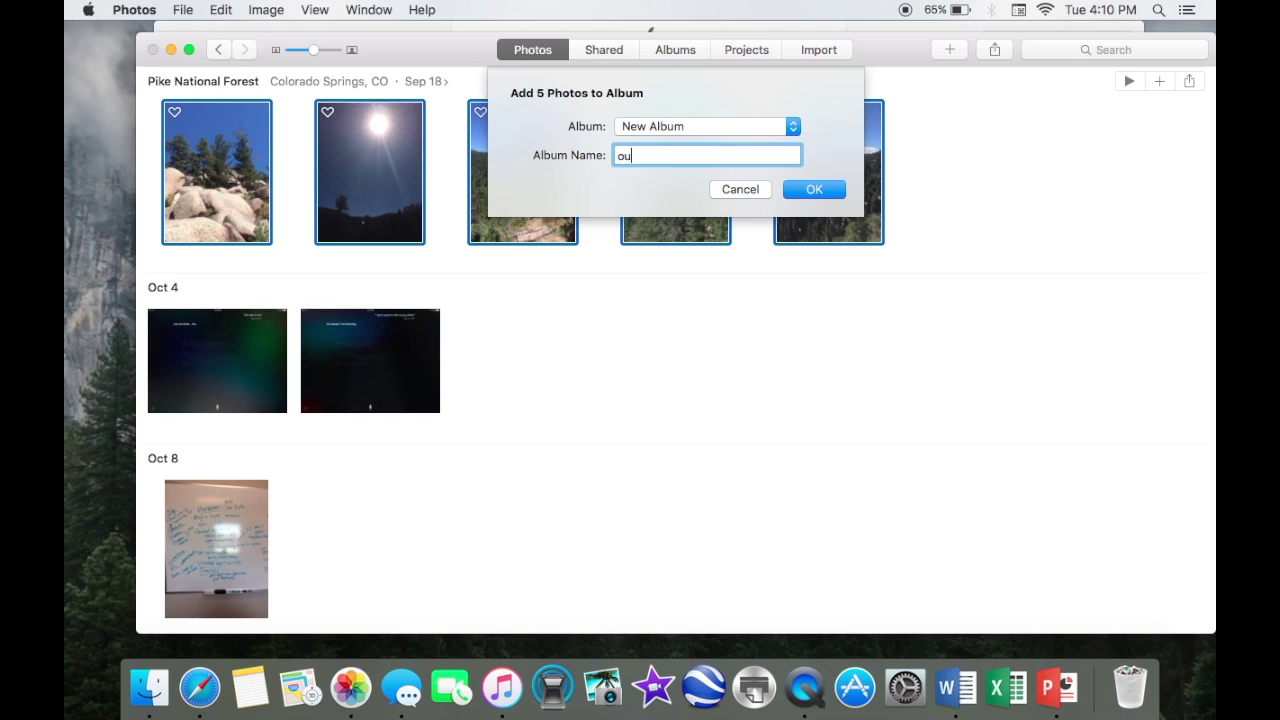
text(tdoors)
click(838, 190)
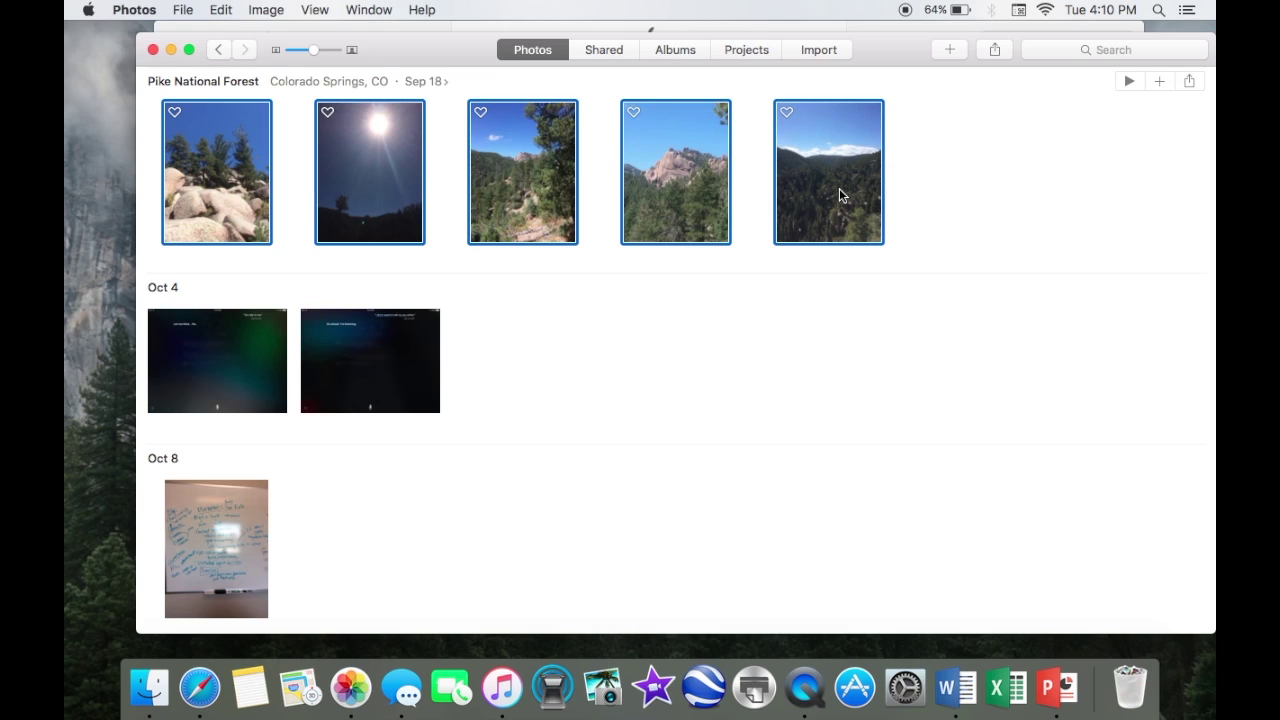
Step: Check the outdoors album under My Albums and close the Photos window
click(665, 49)
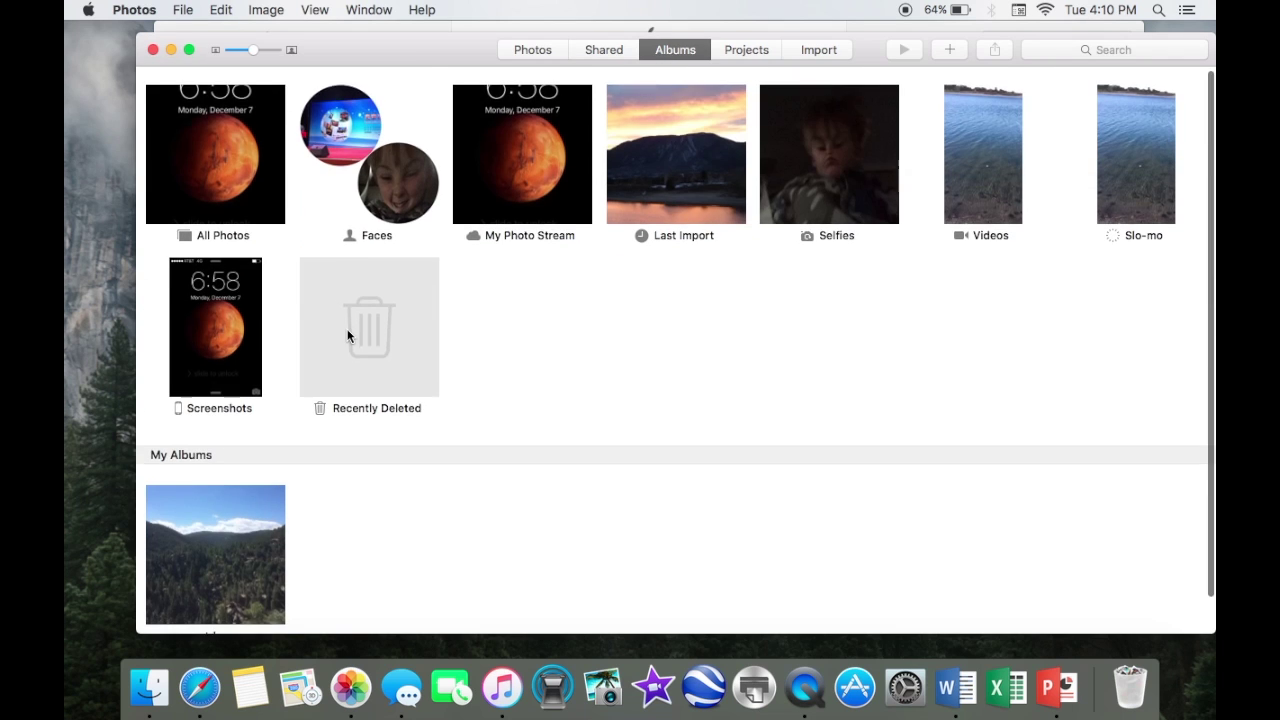
scroll(349, 334, down, 2)
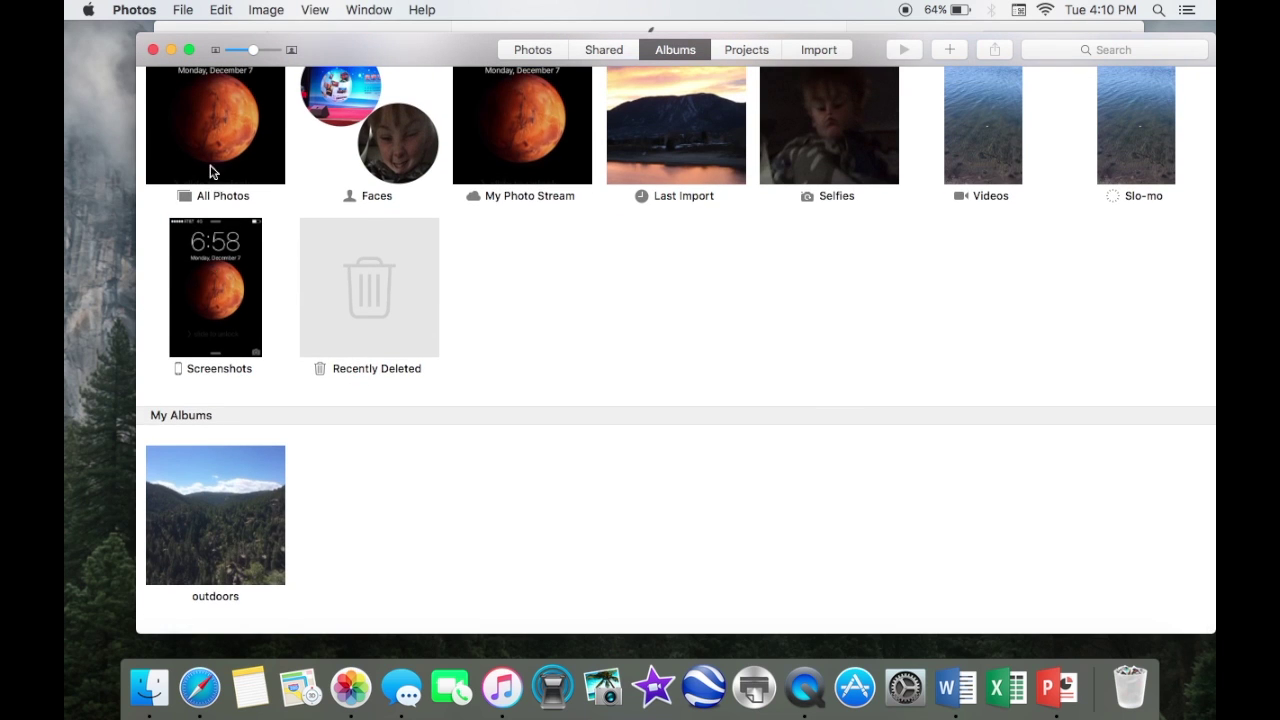
click(153, 50)
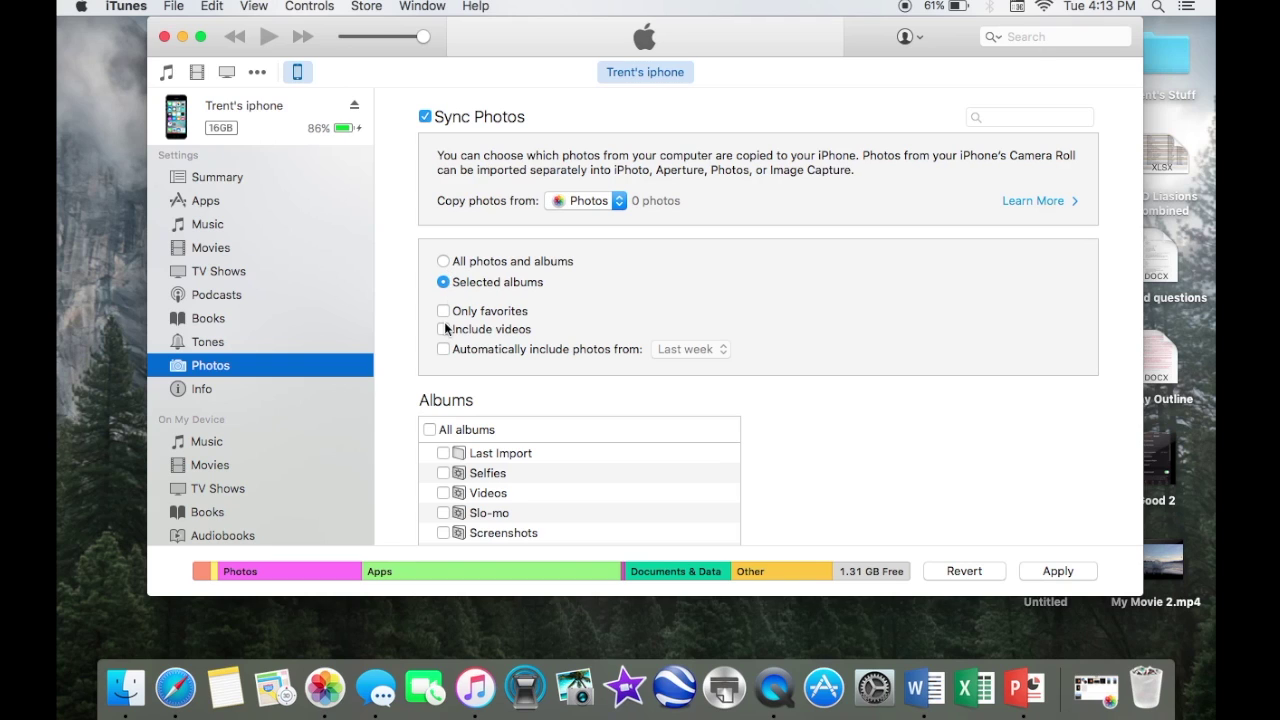
Step: Include only the outdoors album in the iPhone's photo sync and apply the sync changes
scroll(443, 338, down, 2)
scroll(443, 338, down, 2)
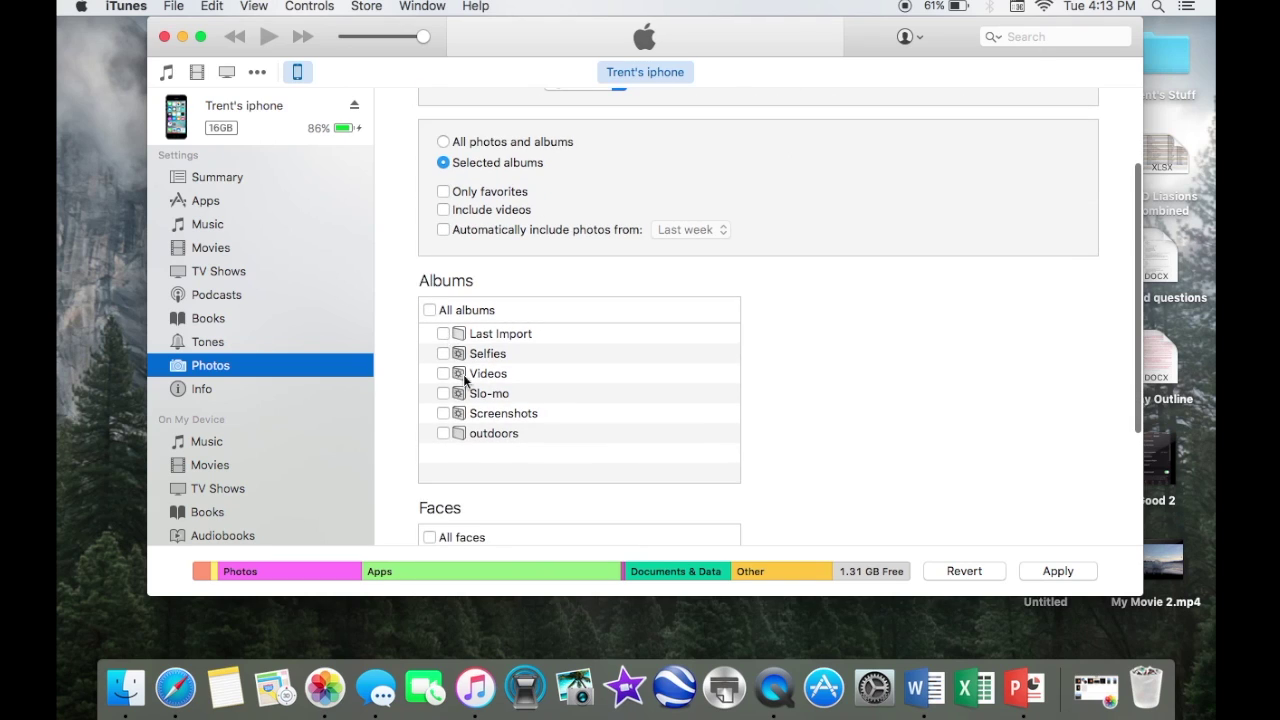
click(443, 434)
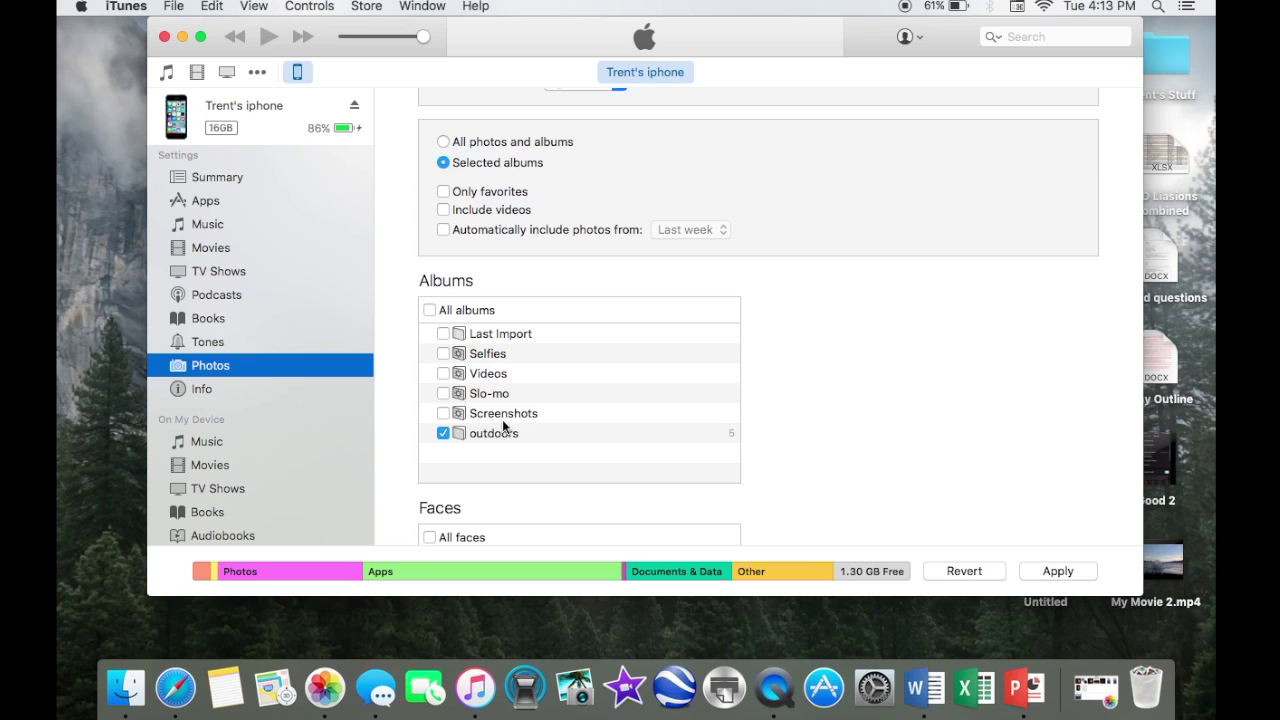
scroll(486, 436, down, 1)
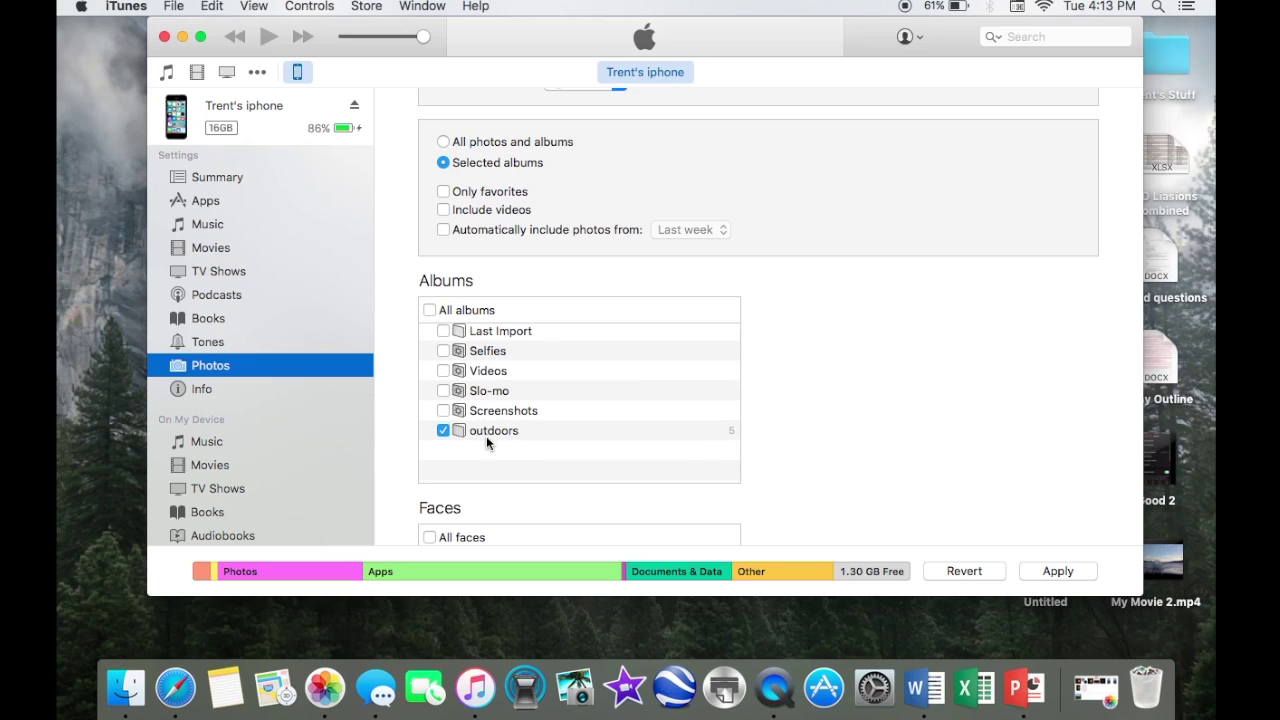
scroll(486, 436, down, 2)
scroll(1056, 274, down, 3)
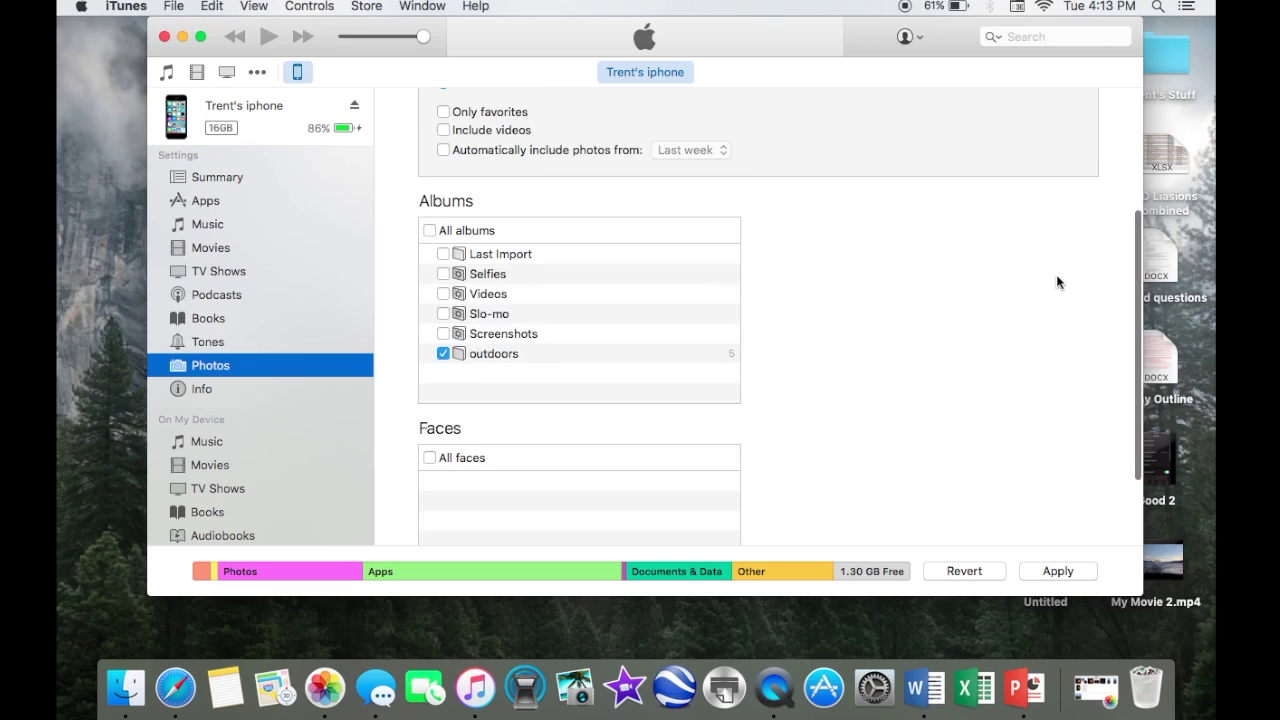
scroll(1056, 274, up, 5)
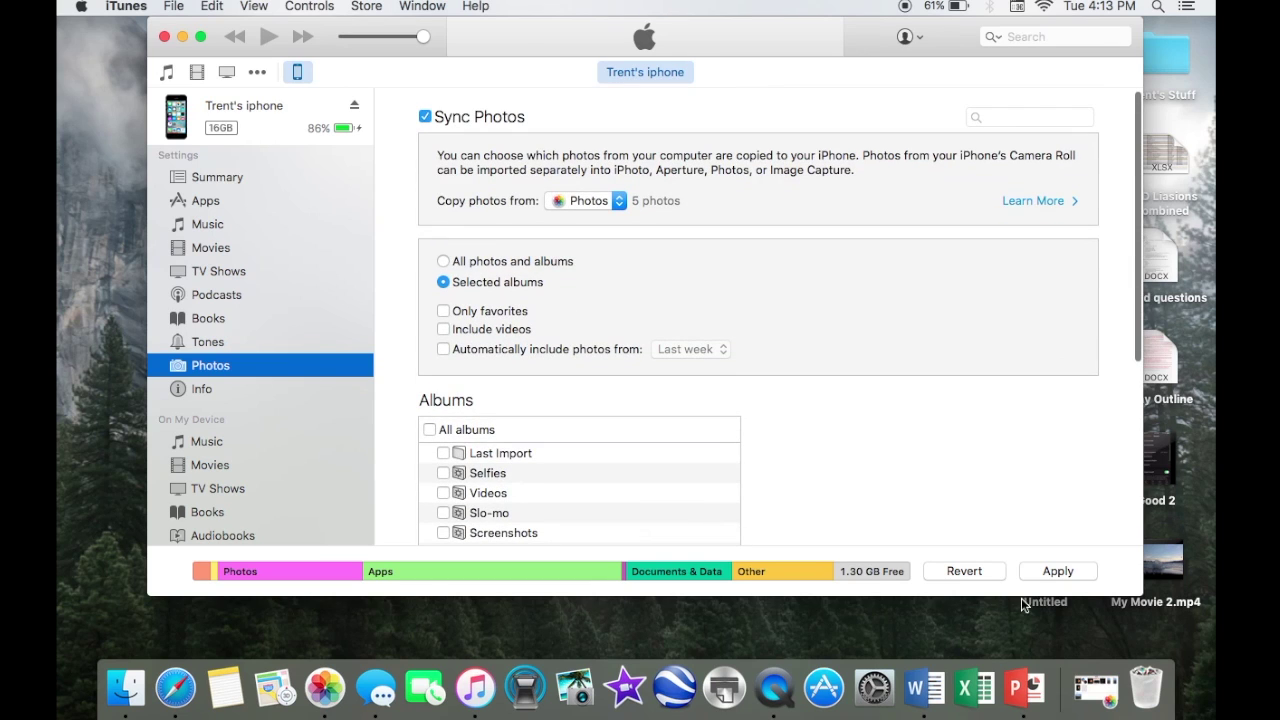
click(1056, 570)
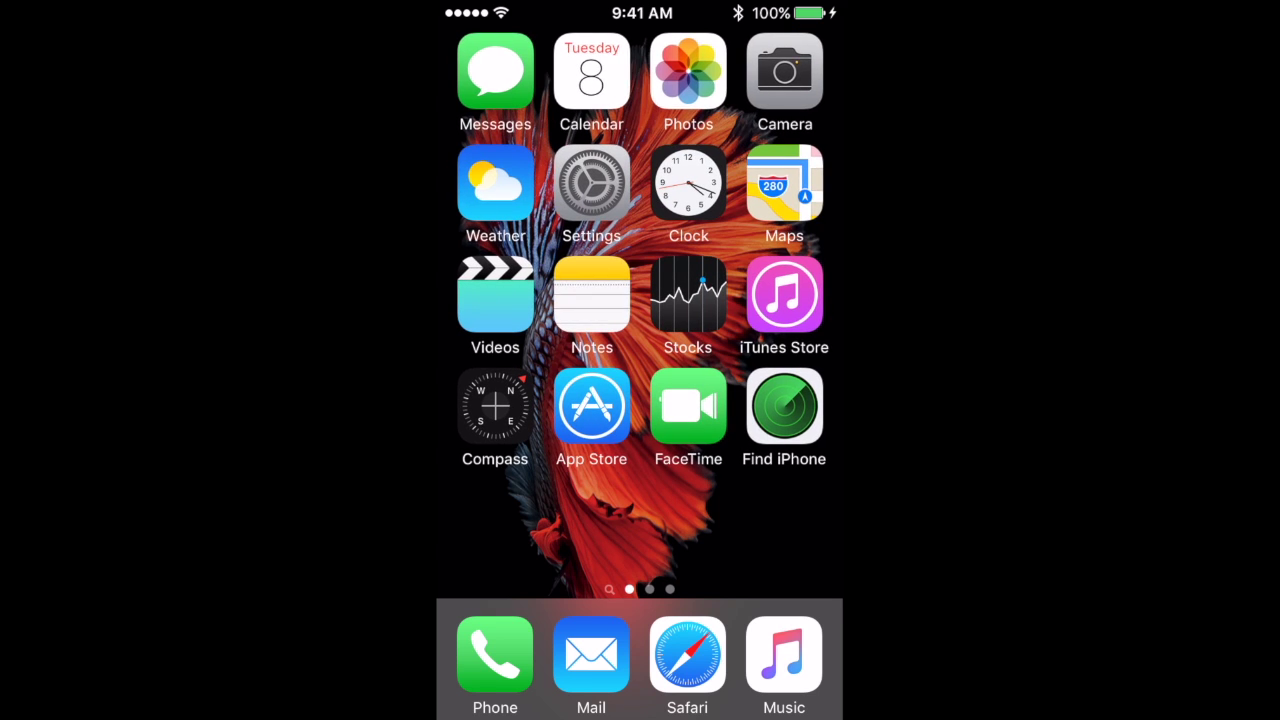
Step: On the iPhone, open the synced outdoors album in the Photos app
click(687, 70)
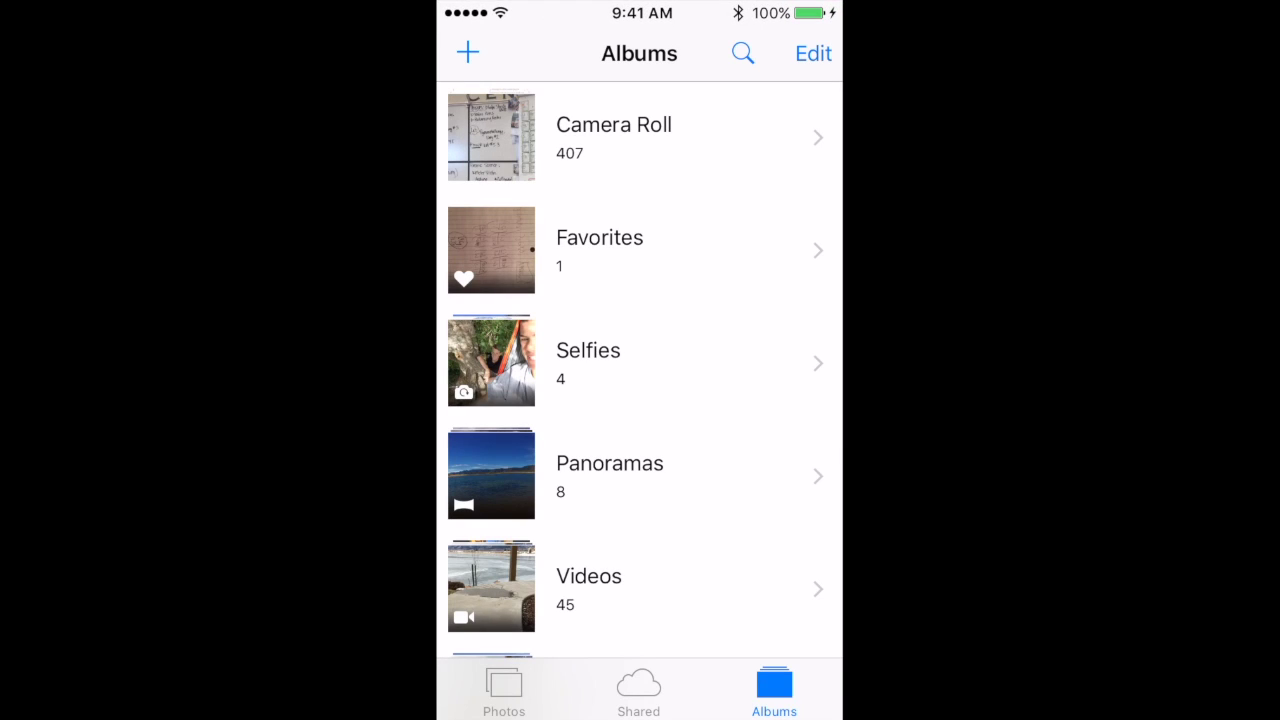
scroll(640, 370, down, 3)
scroll(640, 370, down, 10)
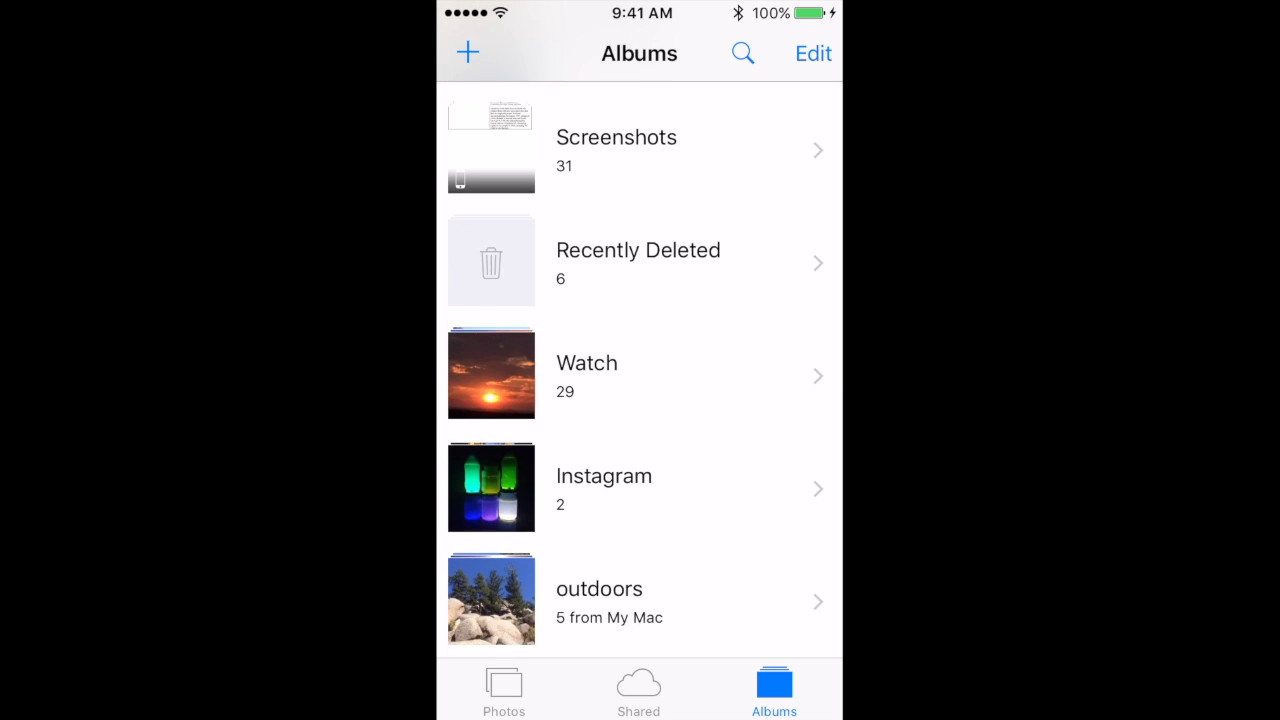
click(600, 598)
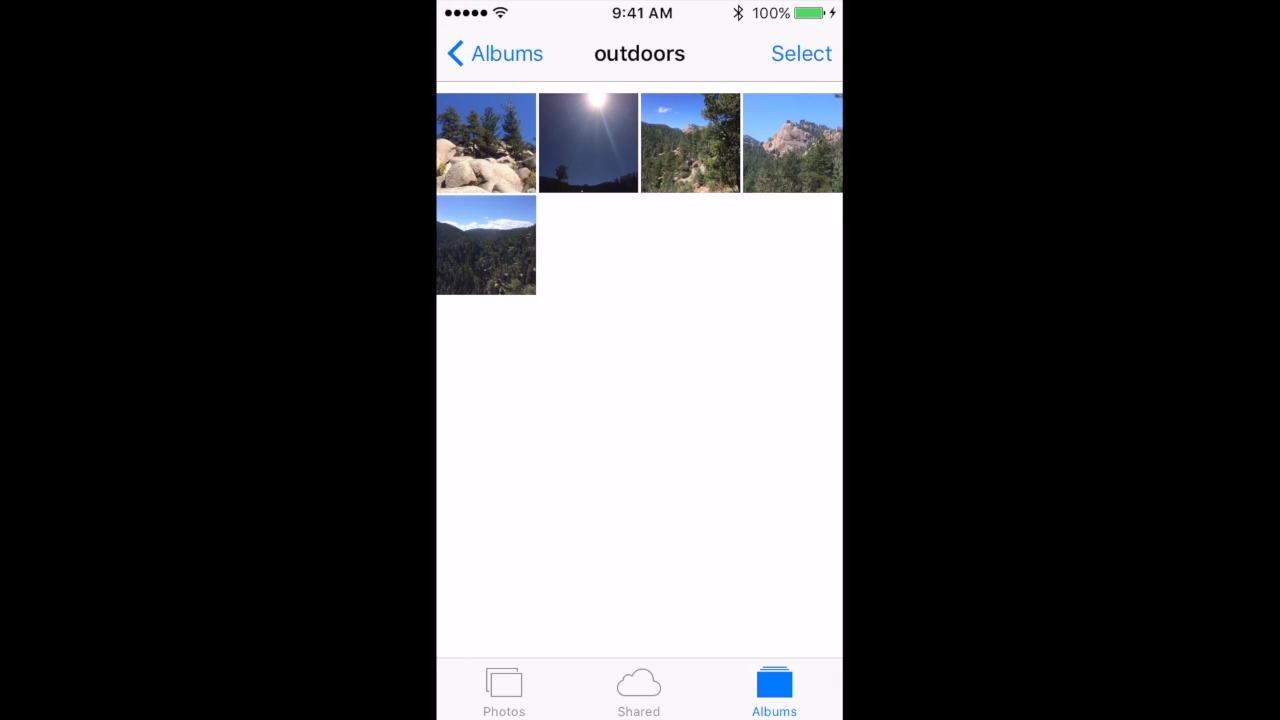
Step: View the outdoors photos full screen from the first to the fourth and return to the album
click(486, 142)
drag(740, 350, 520, 350)
drag(740, 350, 520, 350)
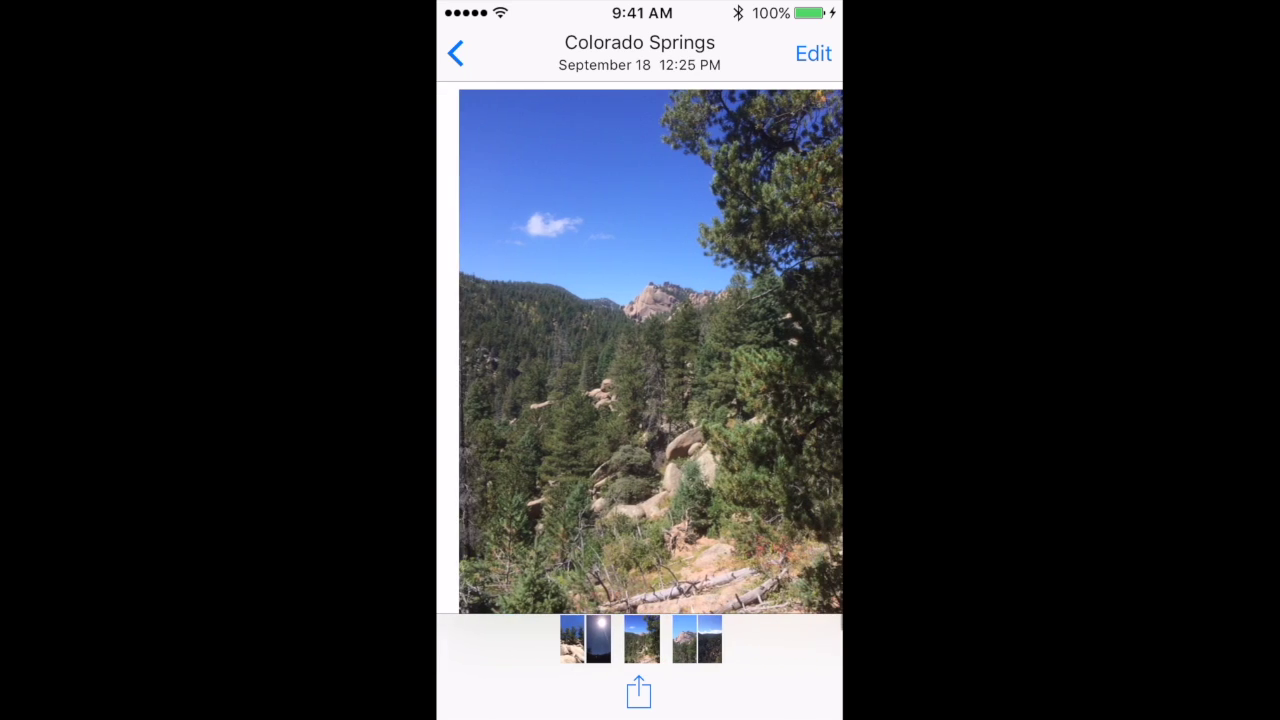
drag(740, 350, 520, 350)
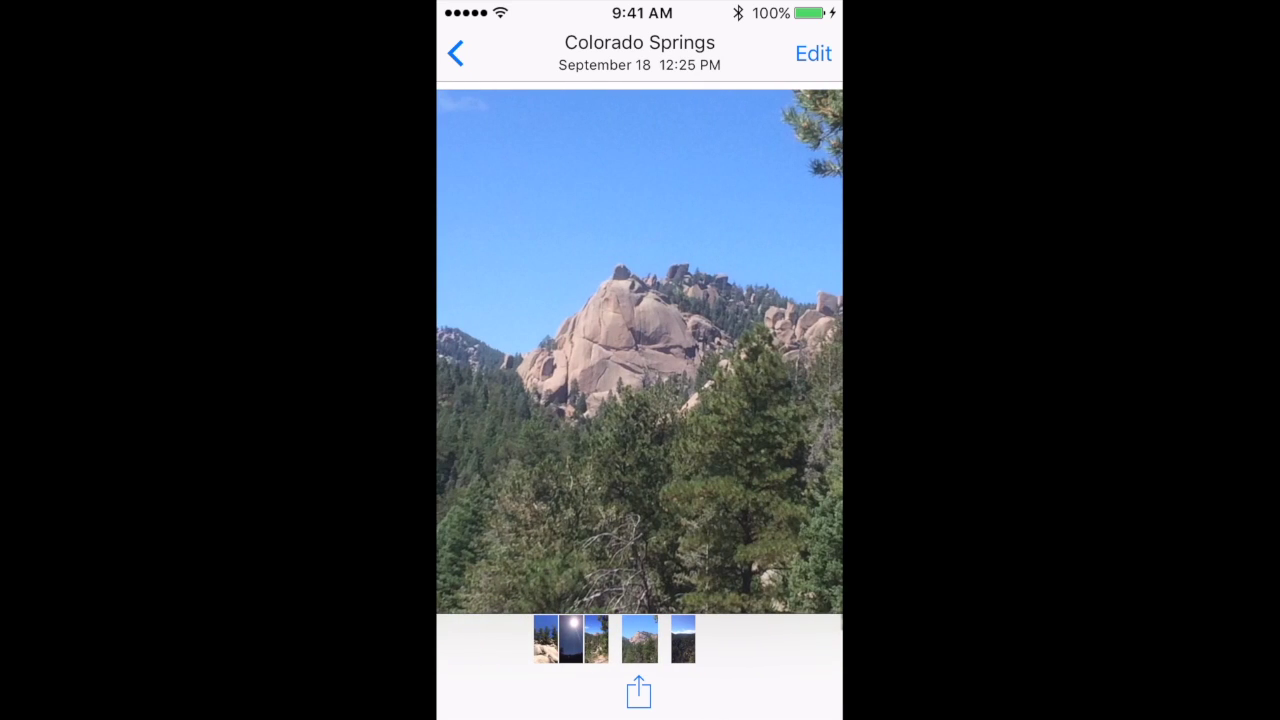
click(455, 53)
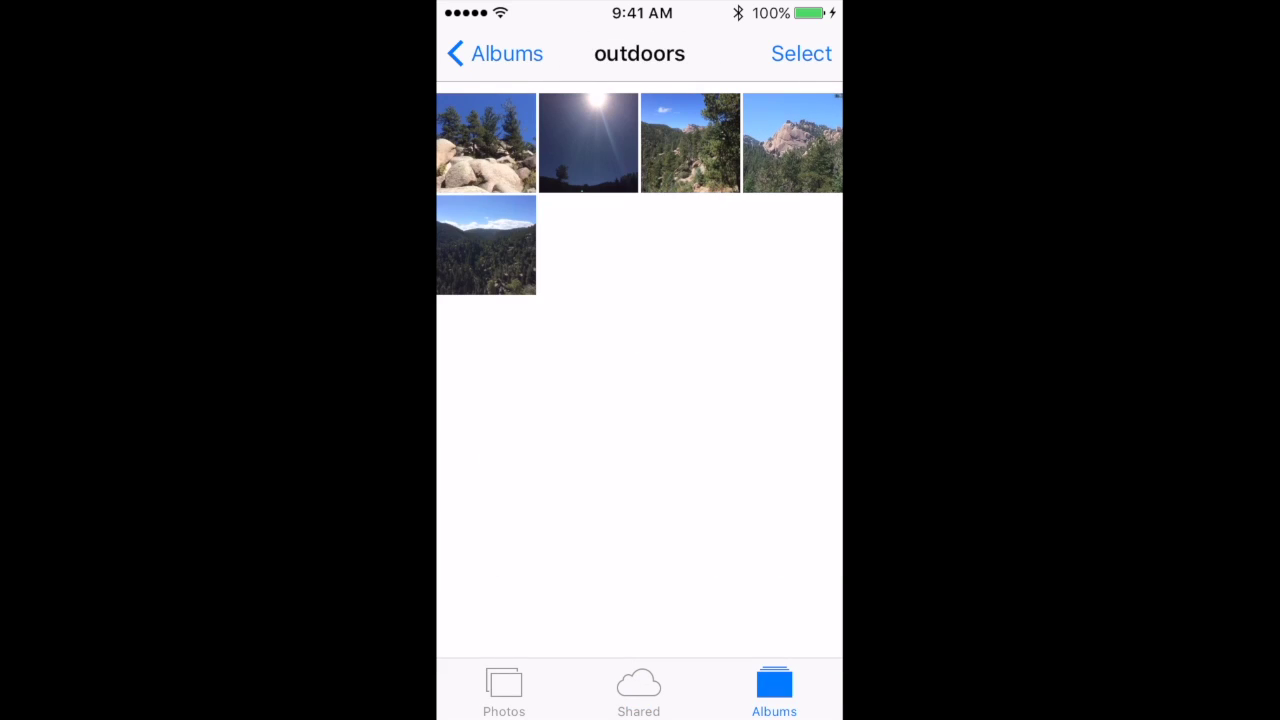